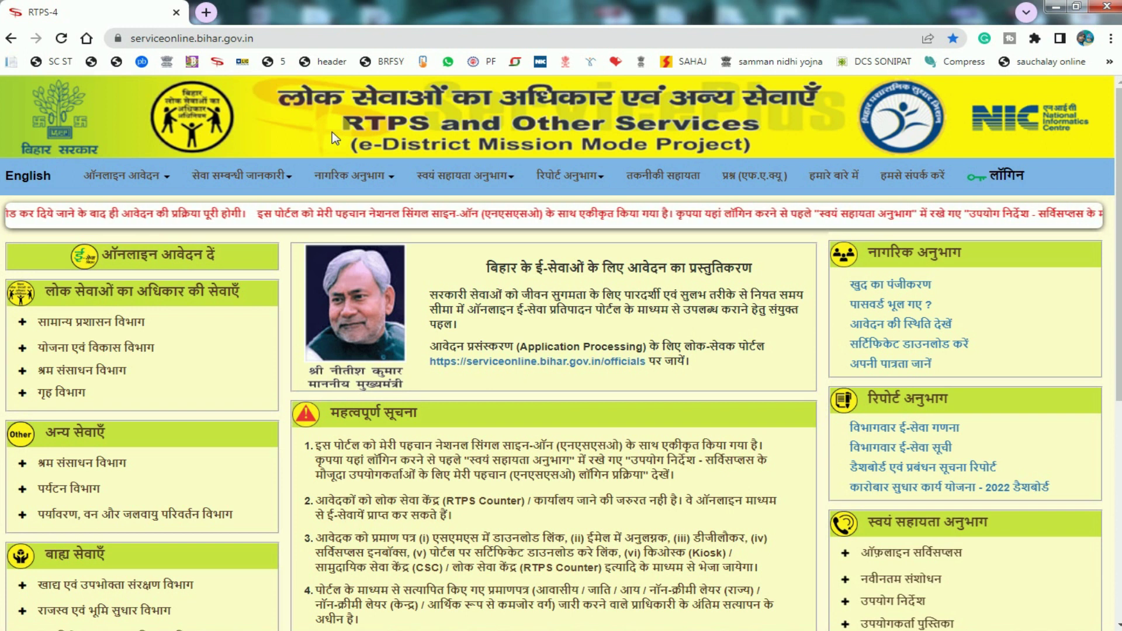
Open 'आचरण प्रमाण-पत्र के लिए आवेदन' via ऑनलाइन आवेदन > लोक सेवाएँ > गृह विभाग.
click(143, 178)
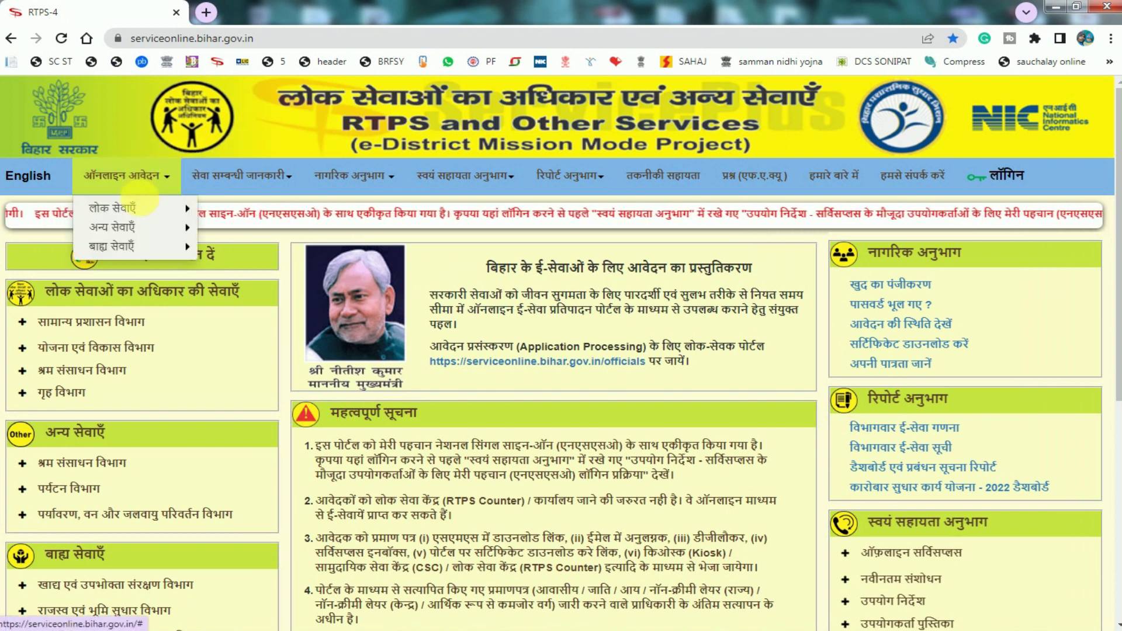
mouse_move(129, 218)
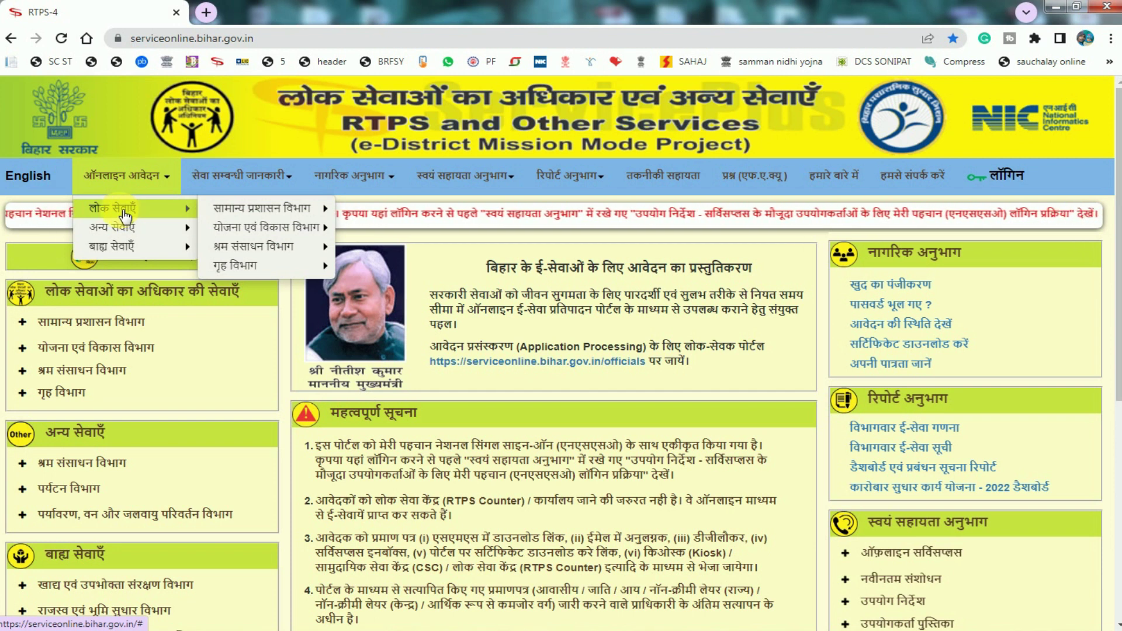
mouse_move(225, 210)
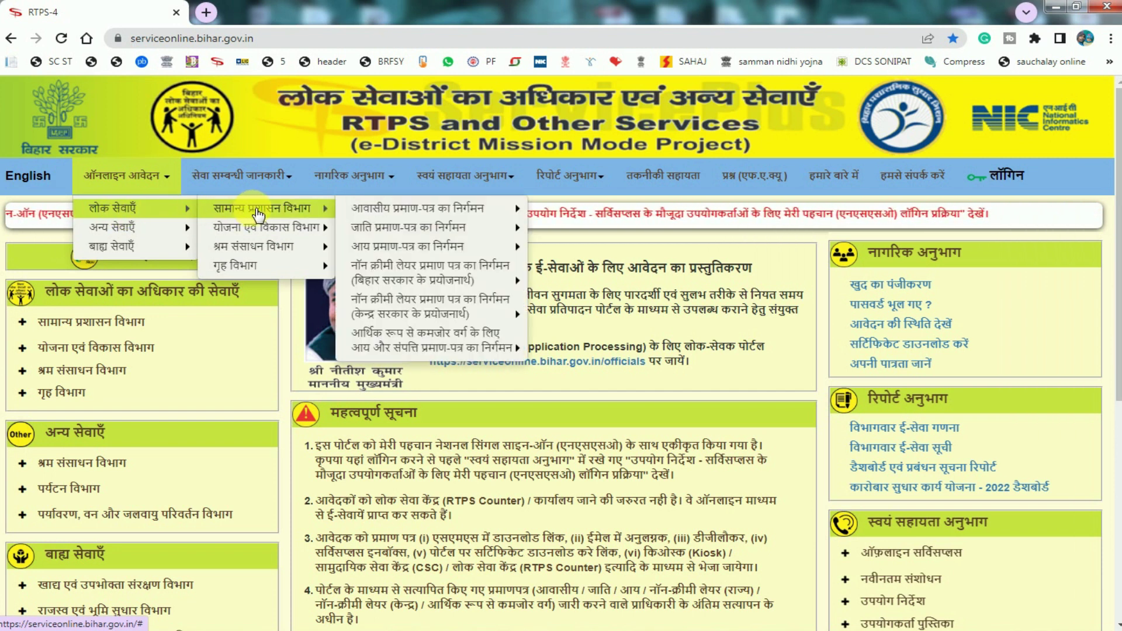
mouse_move(301, 264)
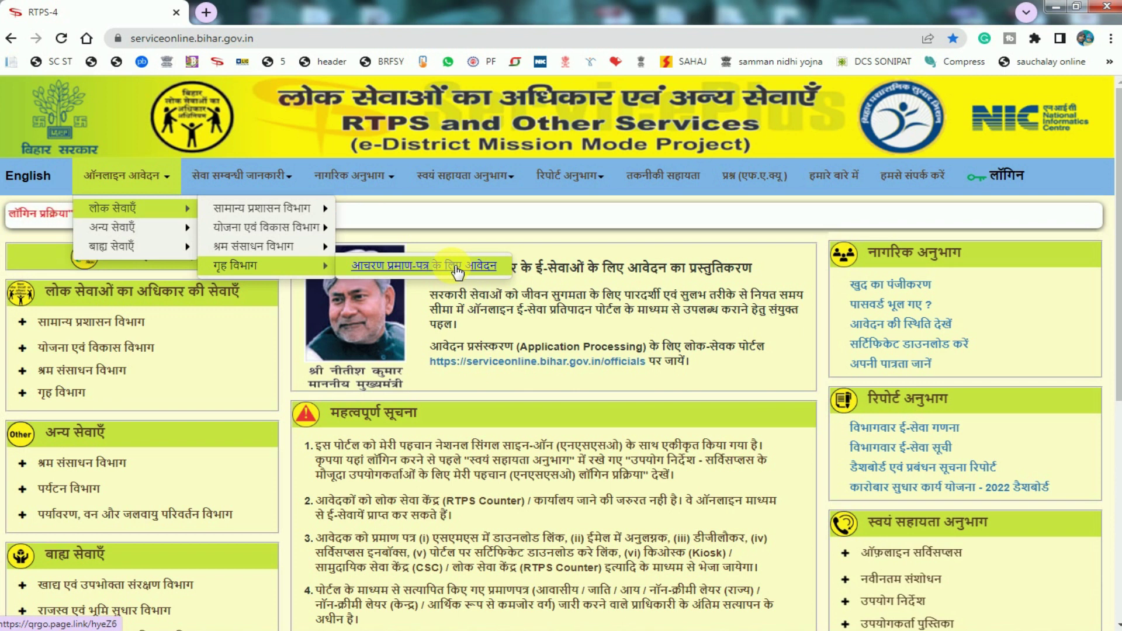
click(413, 266)
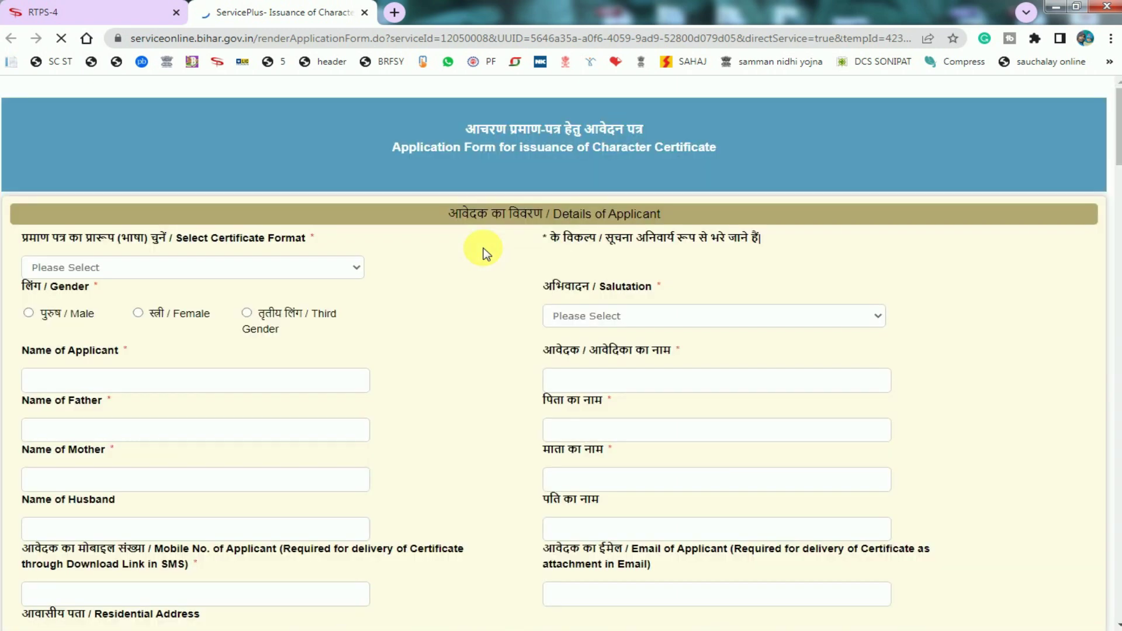
Mark the applicant's gender as पुरुष / Male and choose the salutation श्री.
drag(465, 130, 636, 130)
click(635, 130)
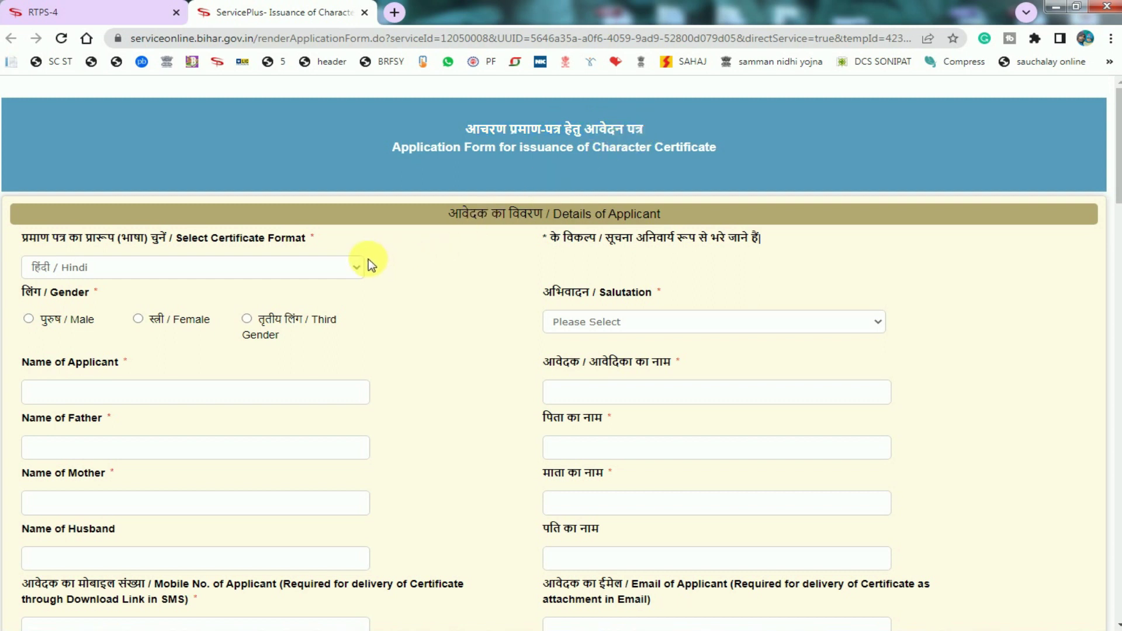
click(48, 320)
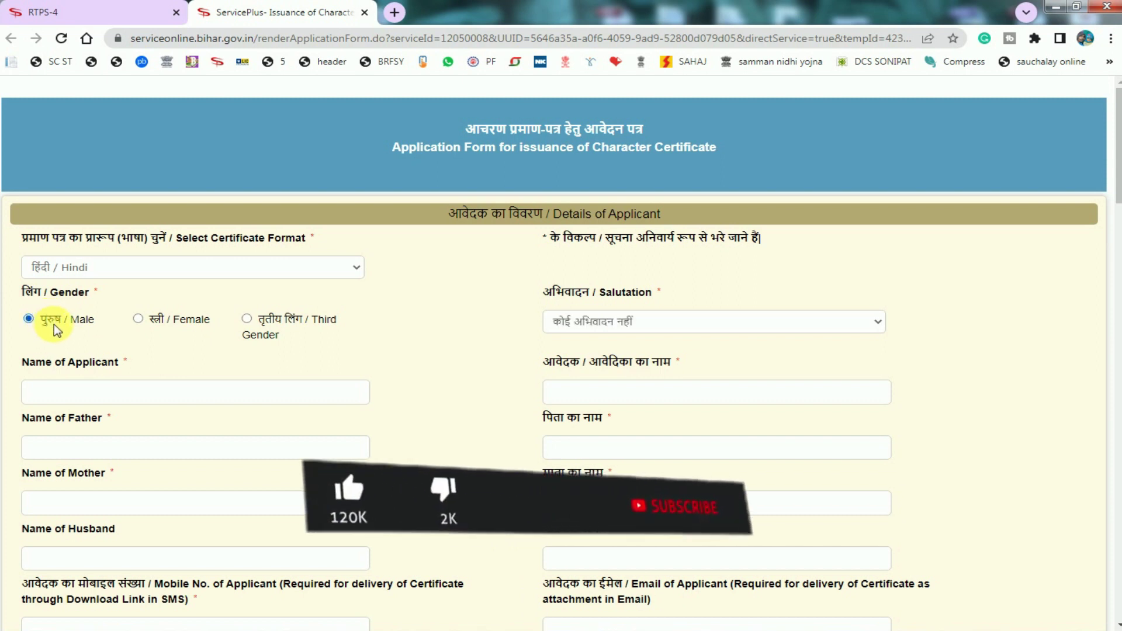
click(591, 320)
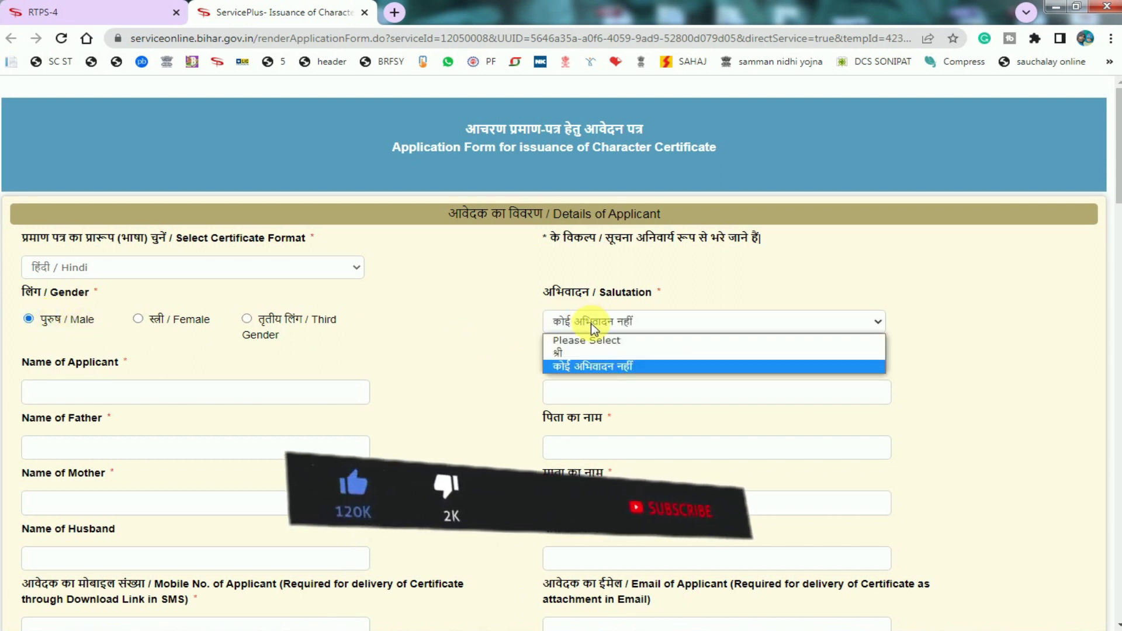
click(569, 350)
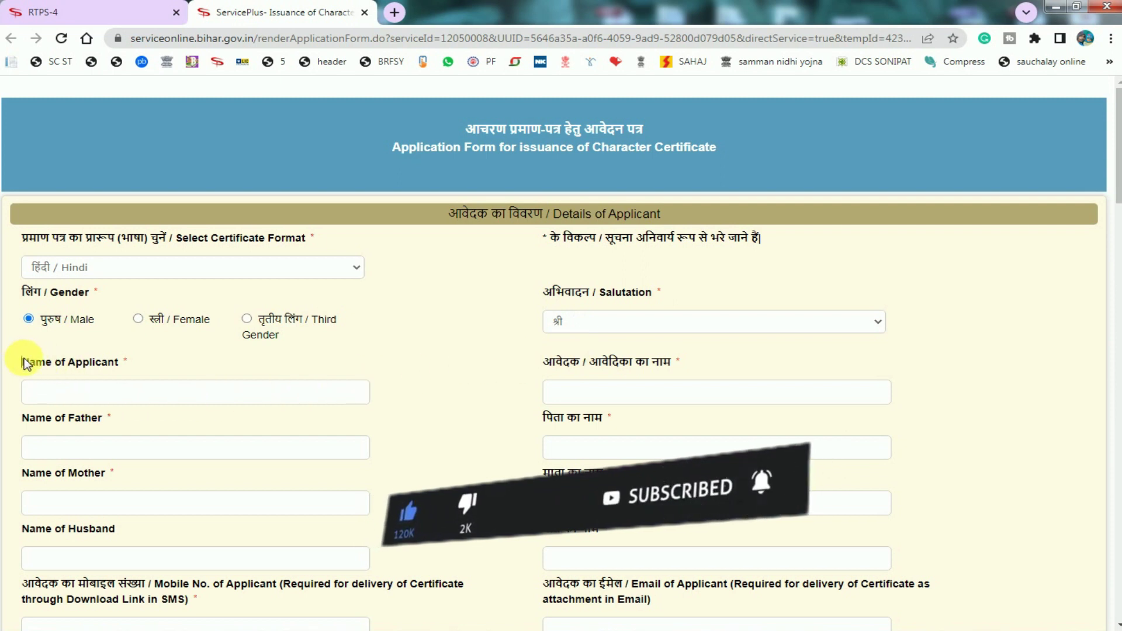
Put the cursor in the Name of Applicant field.
drag(23, 362, 133, 364)
click(119, 364)
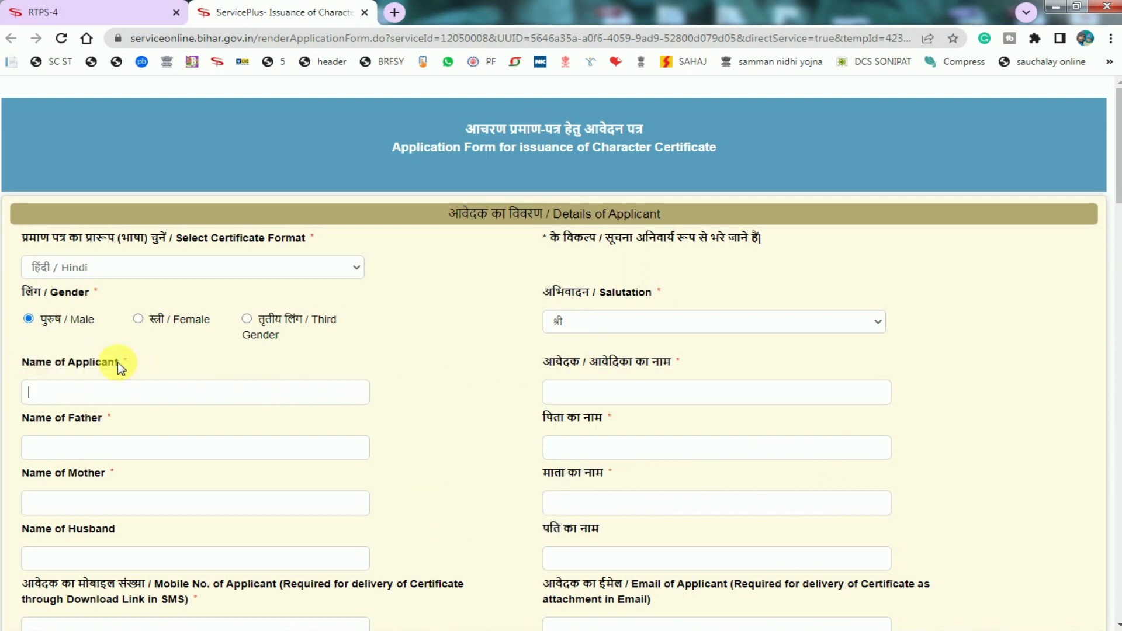
click(132, 398)
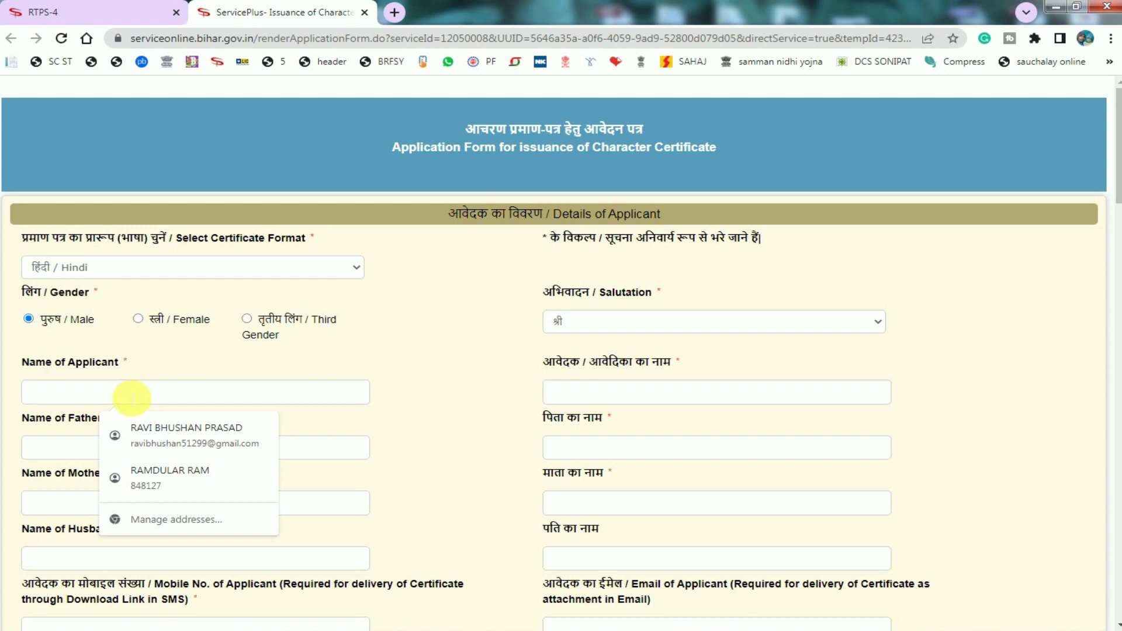
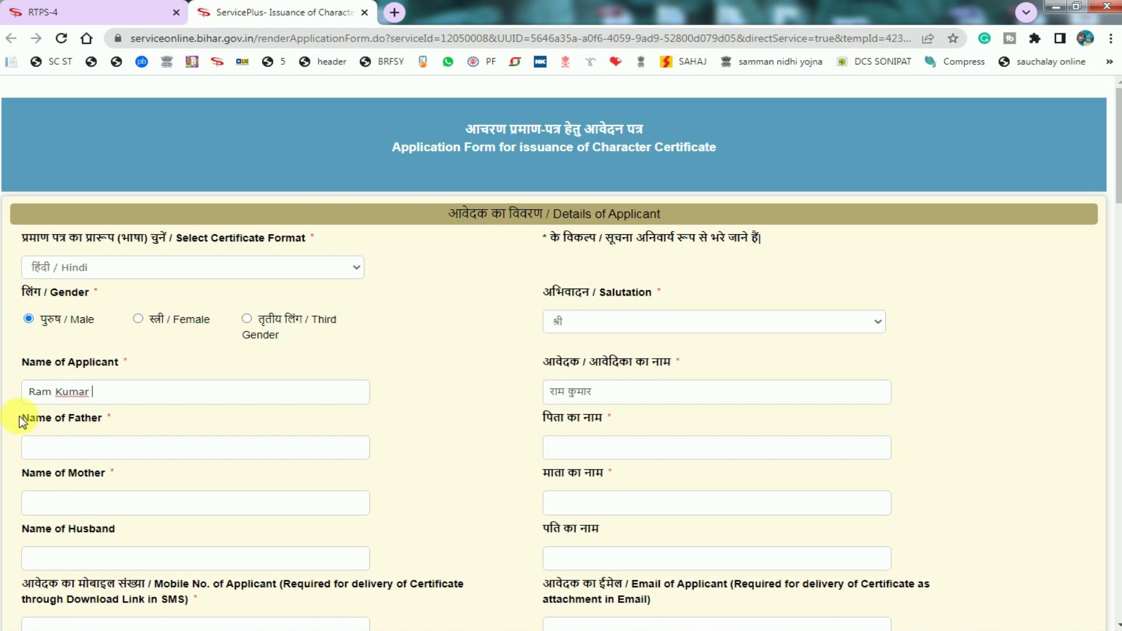
Enter the applicant's name so its Hindi version auto-fills, then look over the father, mother and husband name fields.
drag(22, 420, 110, 422)
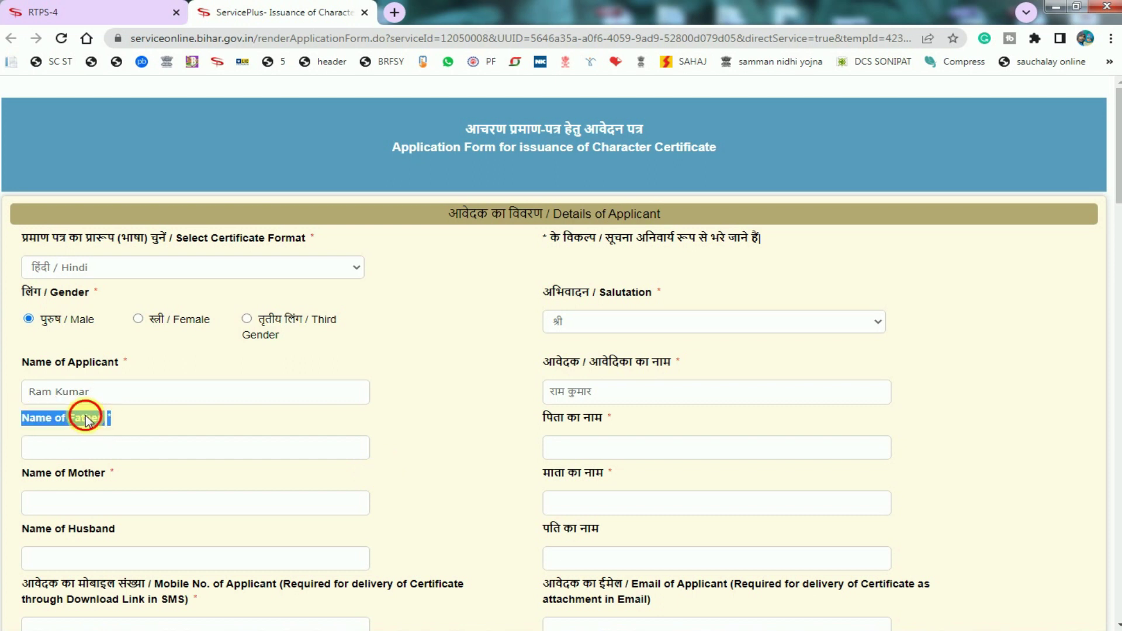
click(86, 420)
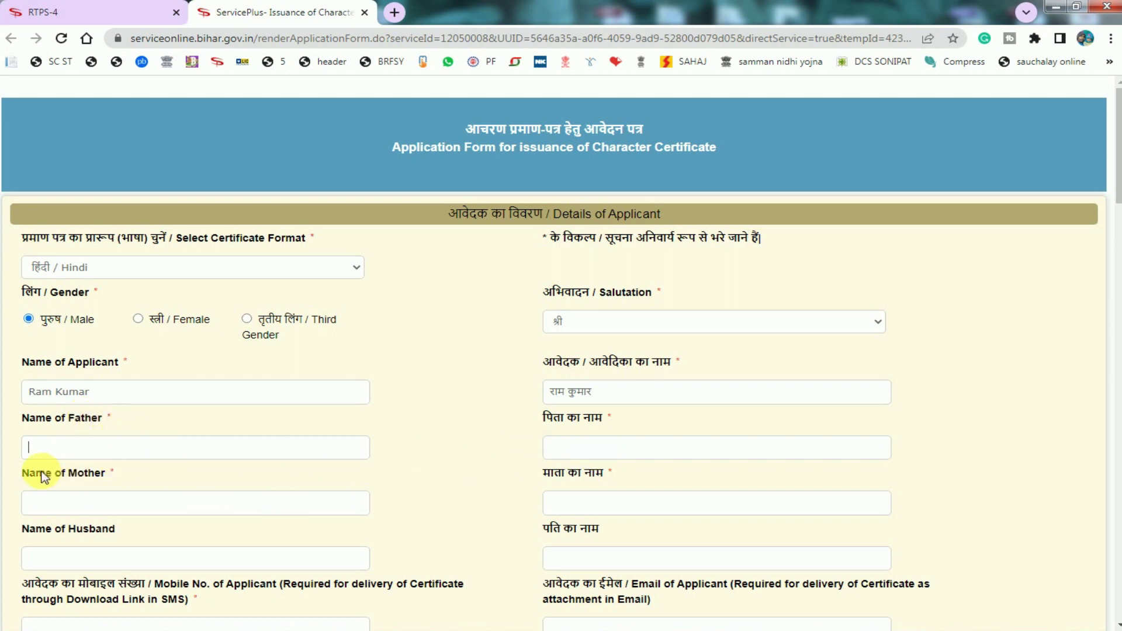
drag(42, 475, 102, 472)
click(93, 474)
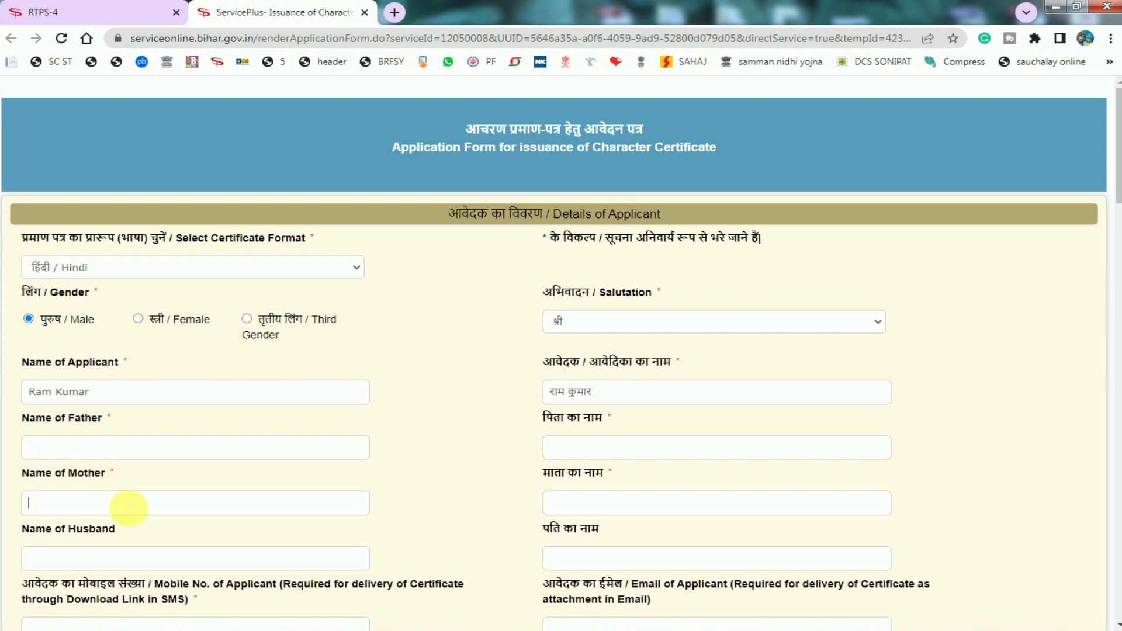
drag(26, 528, 128, 527)
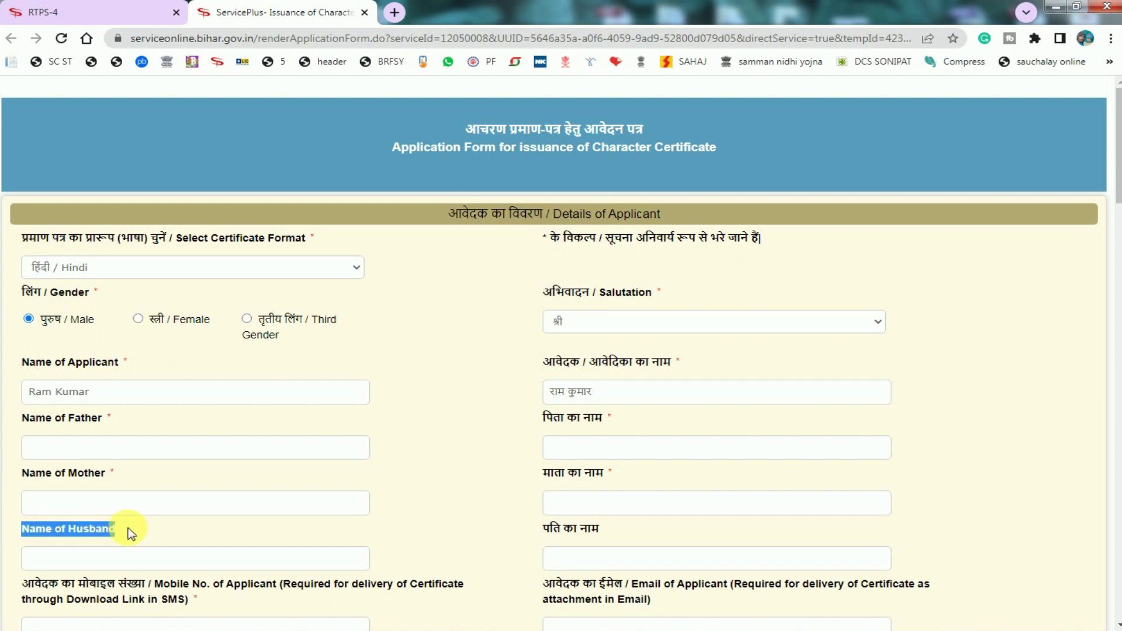
click(96, 531)
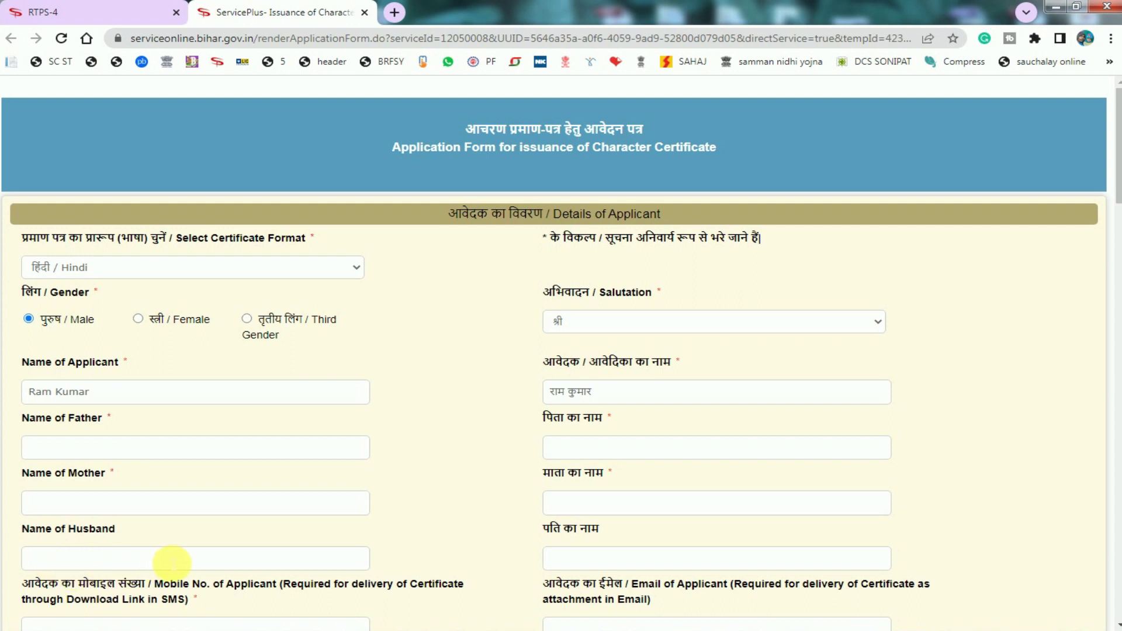
scroll(171, 561, down, 4)
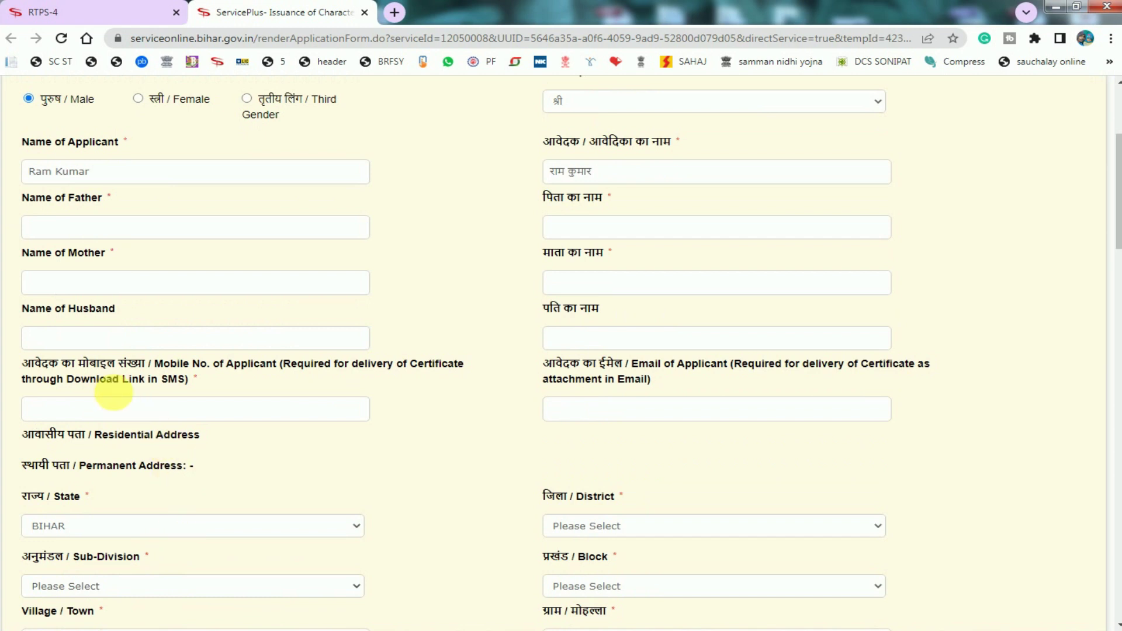
drag(48, 378, 167, 368)
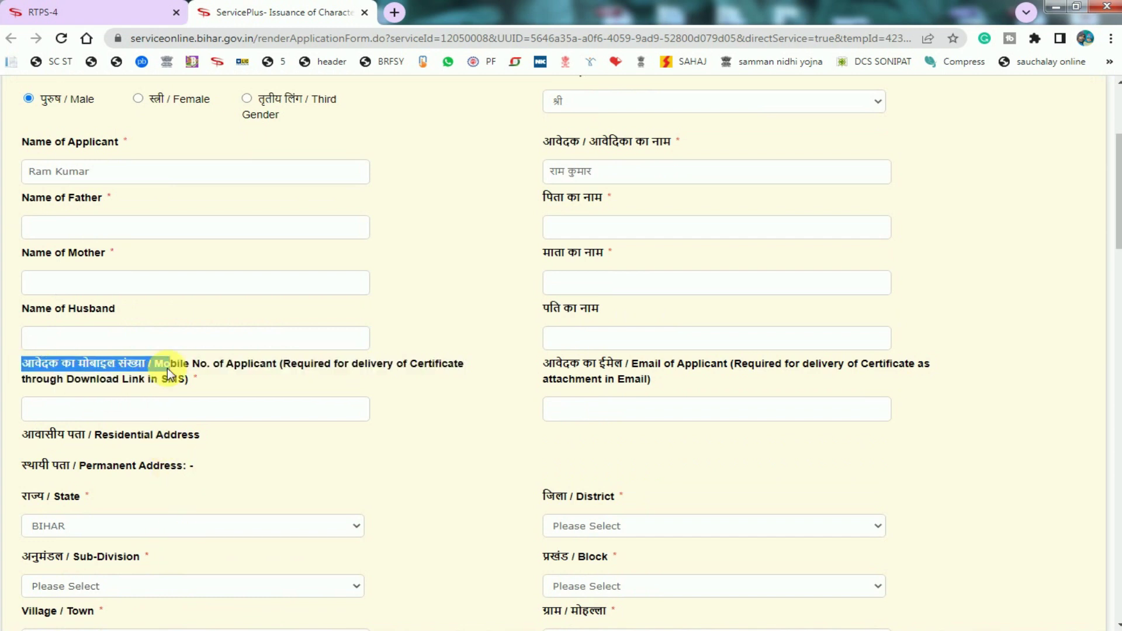
click(164, 369)
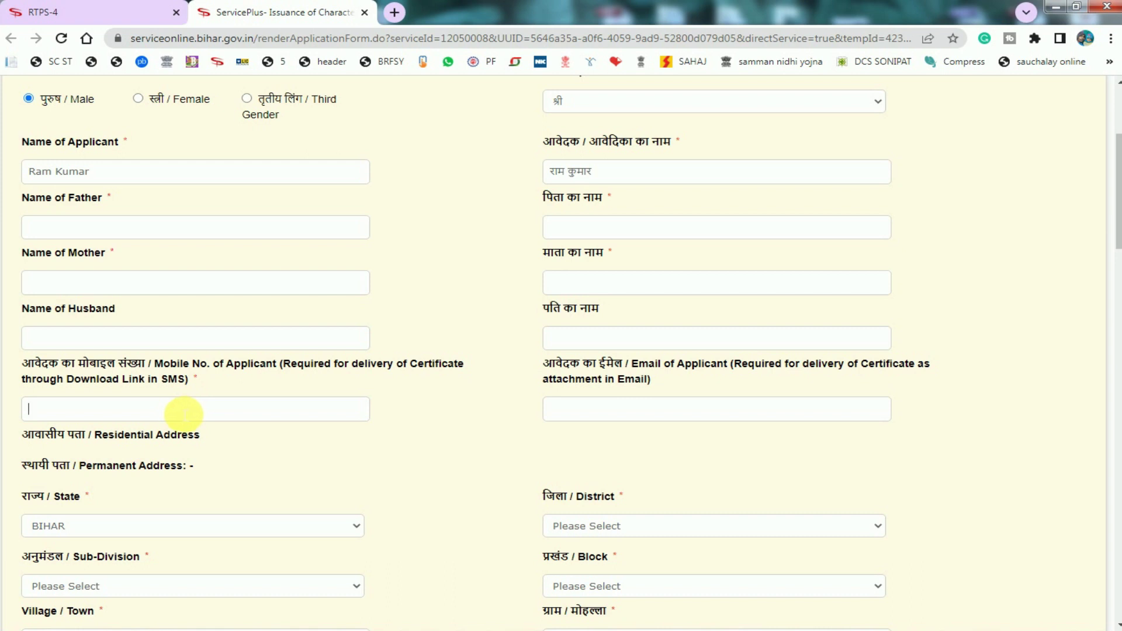
drag(558, 364, 611, 380)
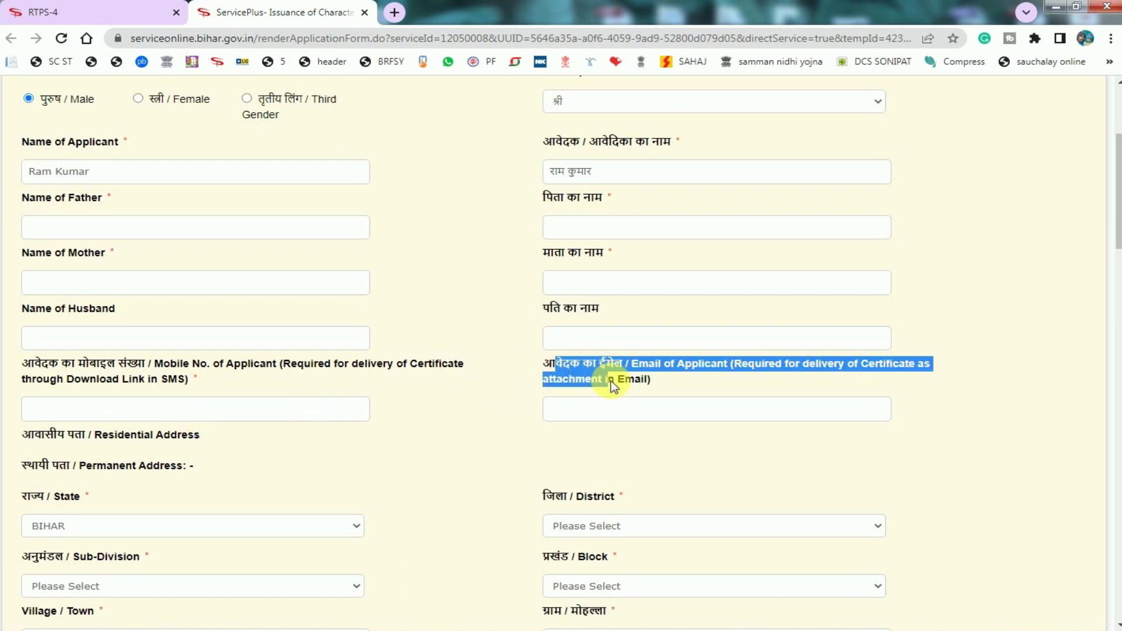
click(613, 387)
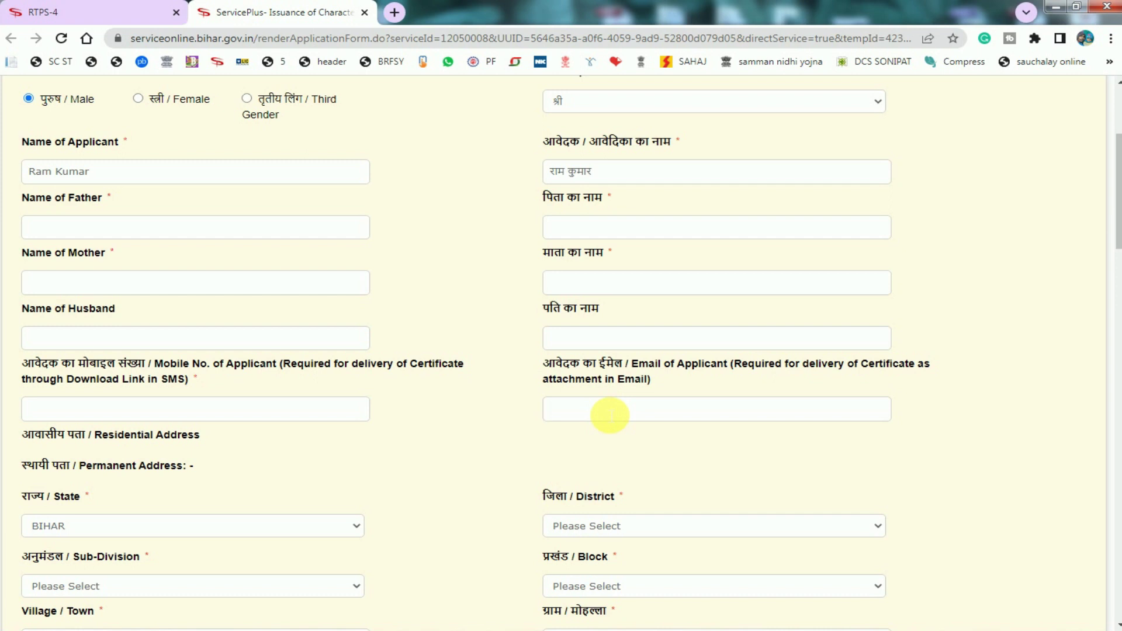
drag(29, 499, 84, 476)
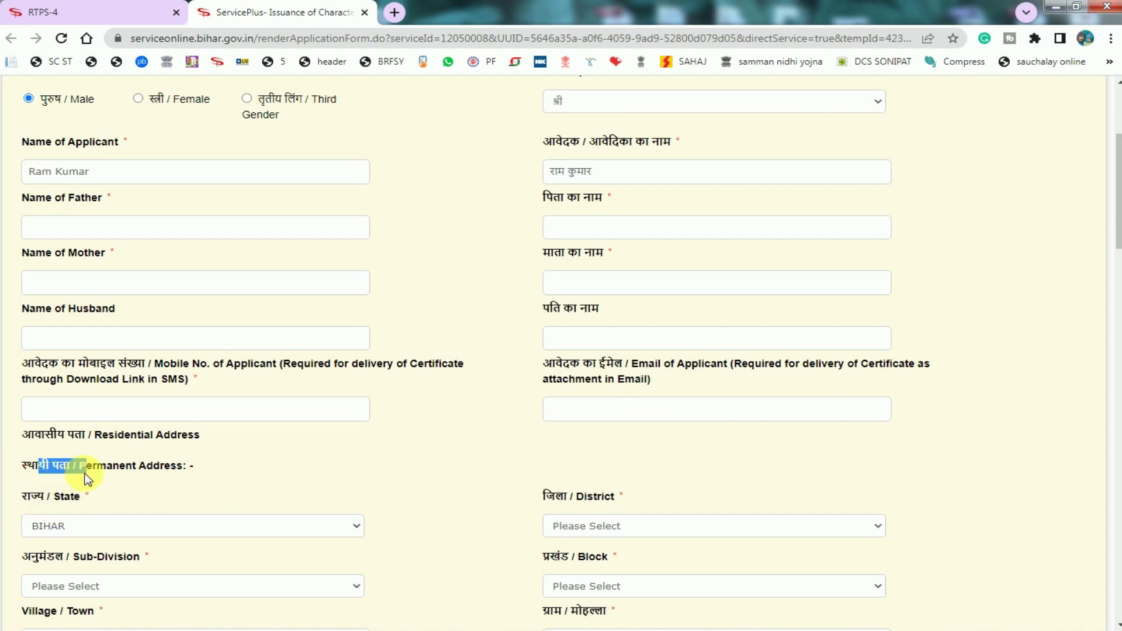
click(65, 528)
click(65, 528)
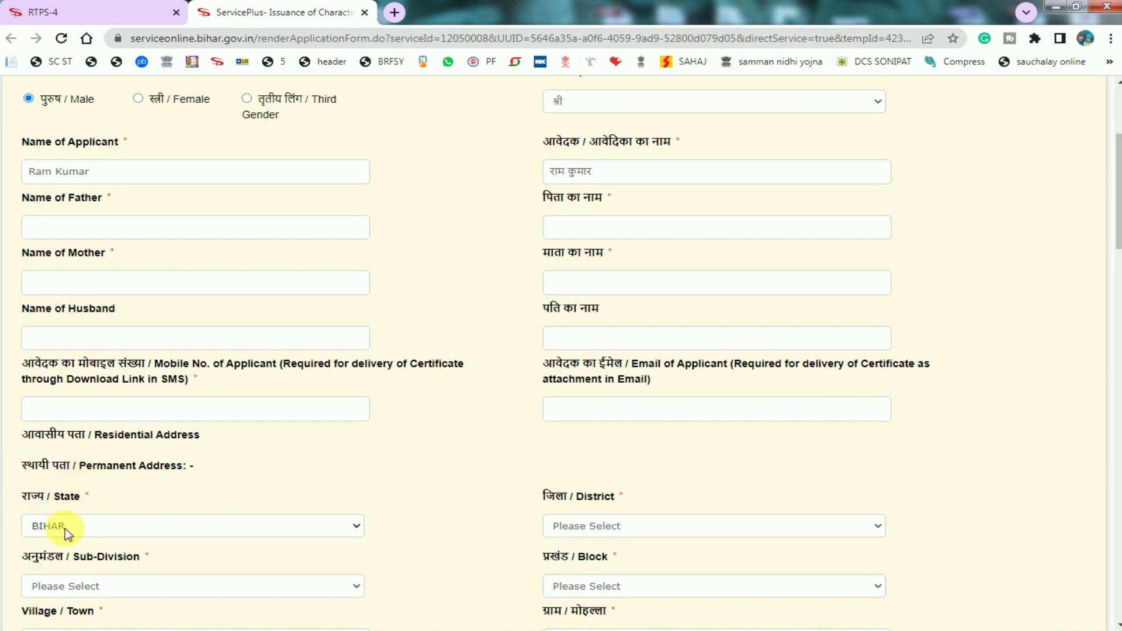
With State BIHAR, pick SAMASTIPUR, SAMASTIPUR SADAR and SARAIRANJAN as district, sub-division and block.
click(575, 528)
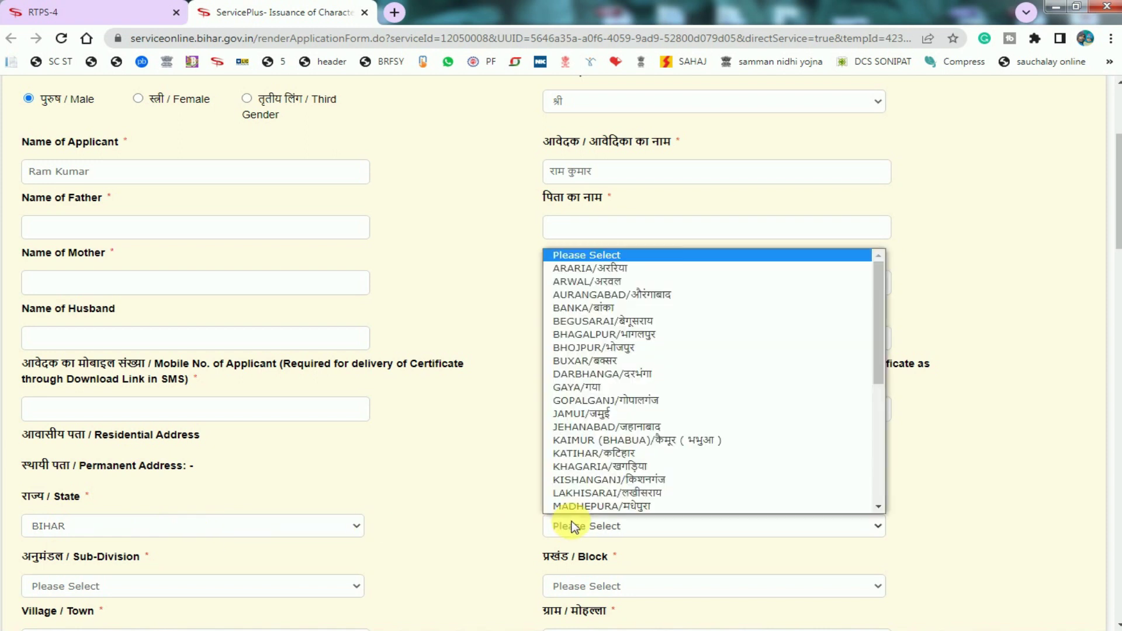
scroll(622, 422, down, 4)
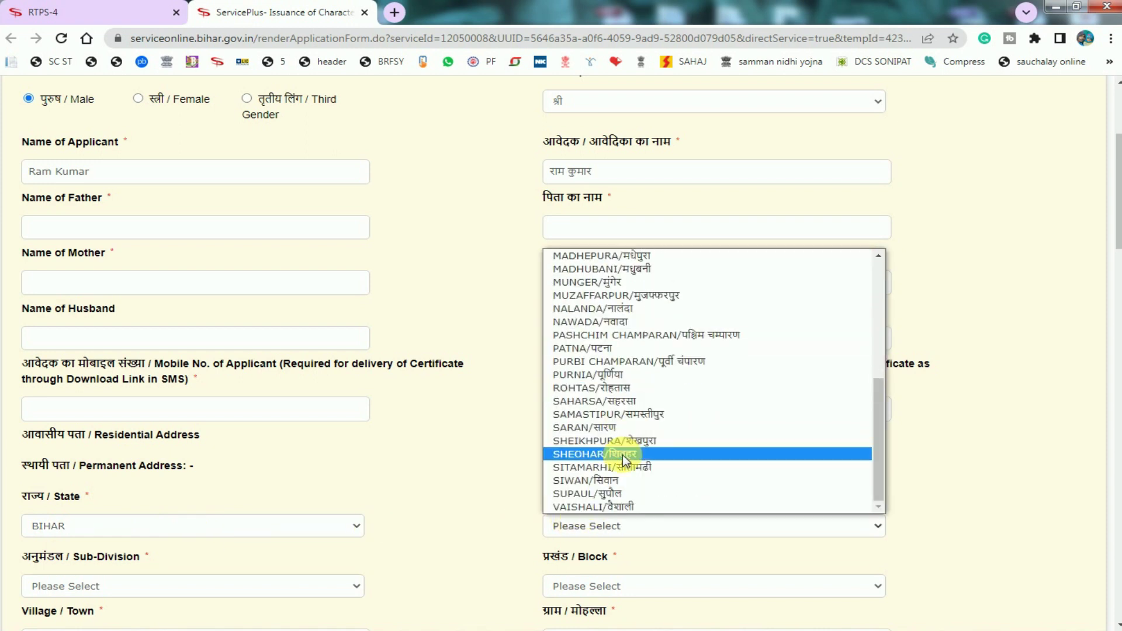
key(Escape)
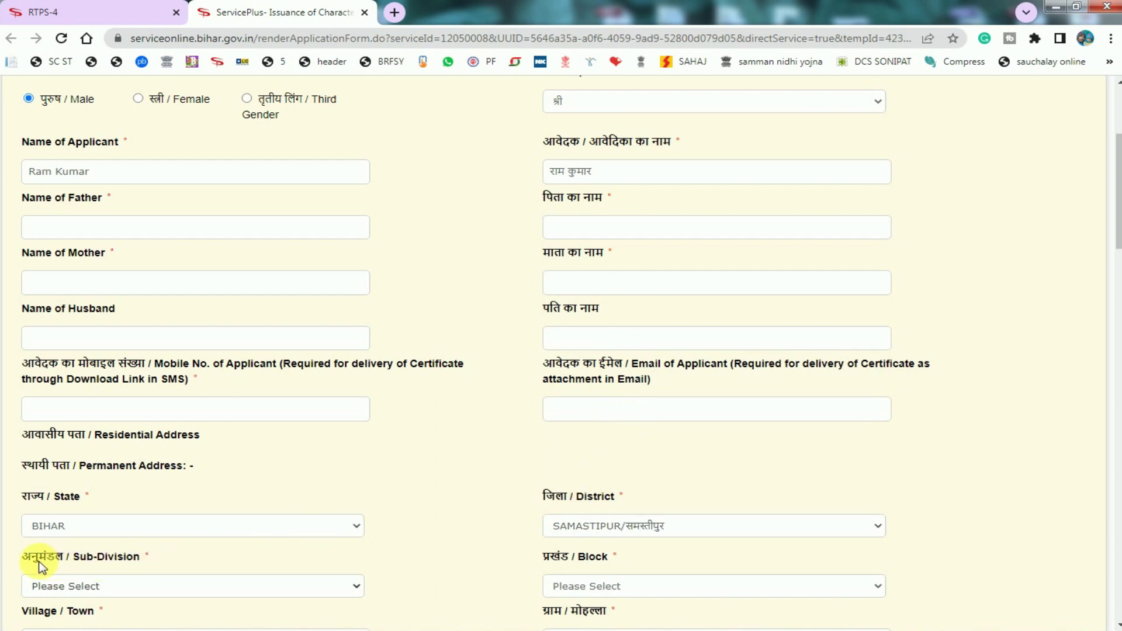
click(193, 596)
click(176, 569)
scroll(474, 557, down, 2)
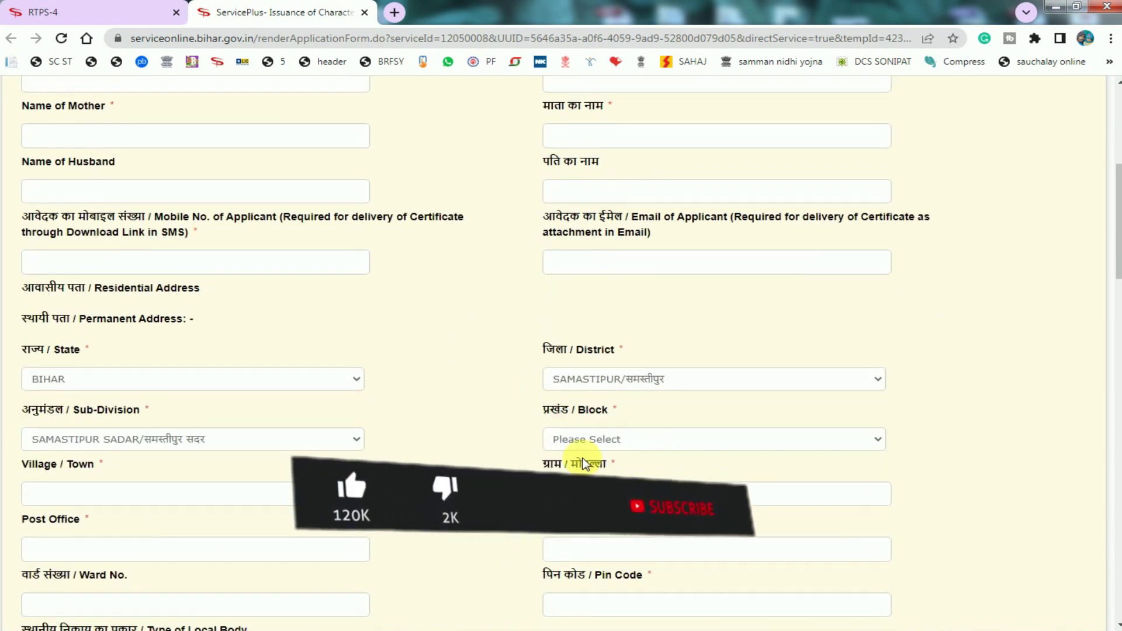
click(603, 440)
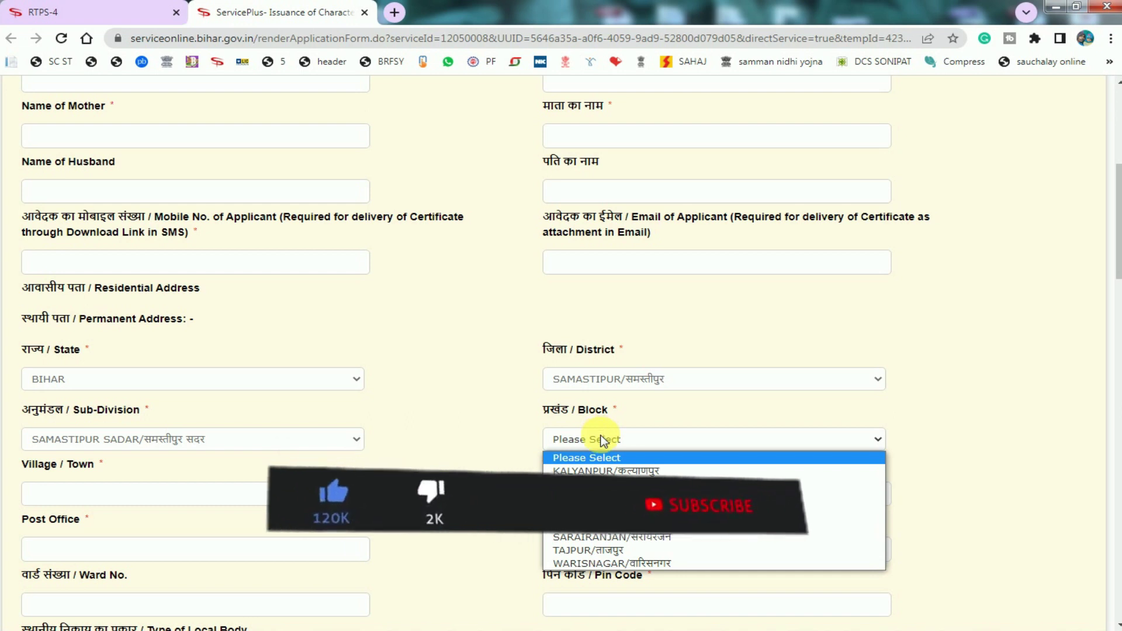
click(607, 539)
scroll(85, 493, down, 3)
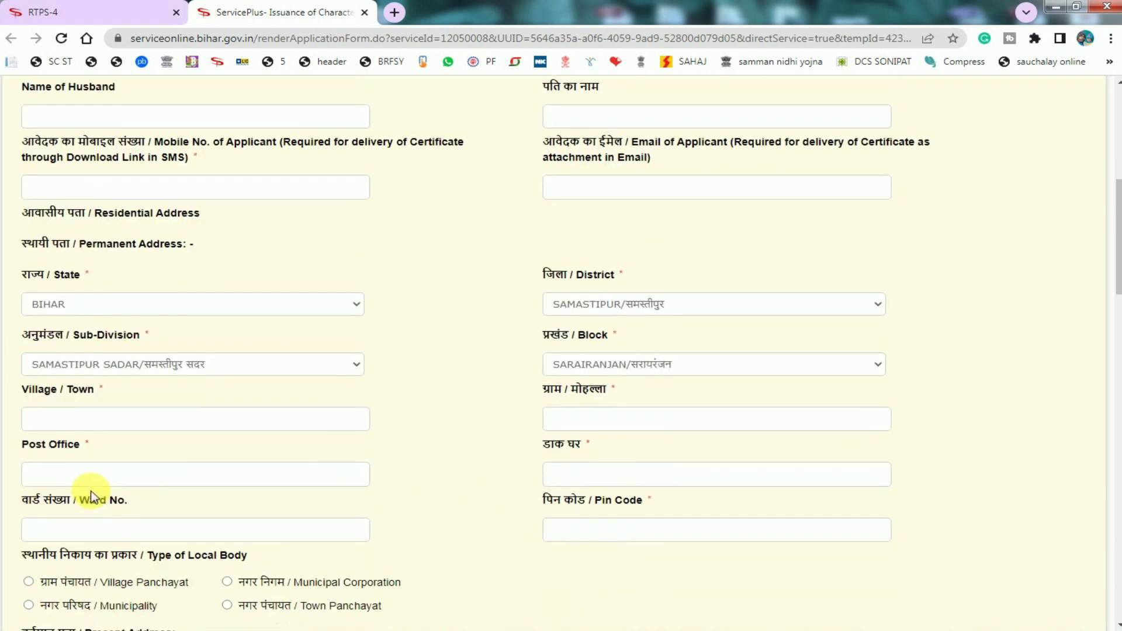
Dismiss the browser's saved address suggestions on the permanent village/town field.
drag(30, 316, 106, 323)
click(117, 354)
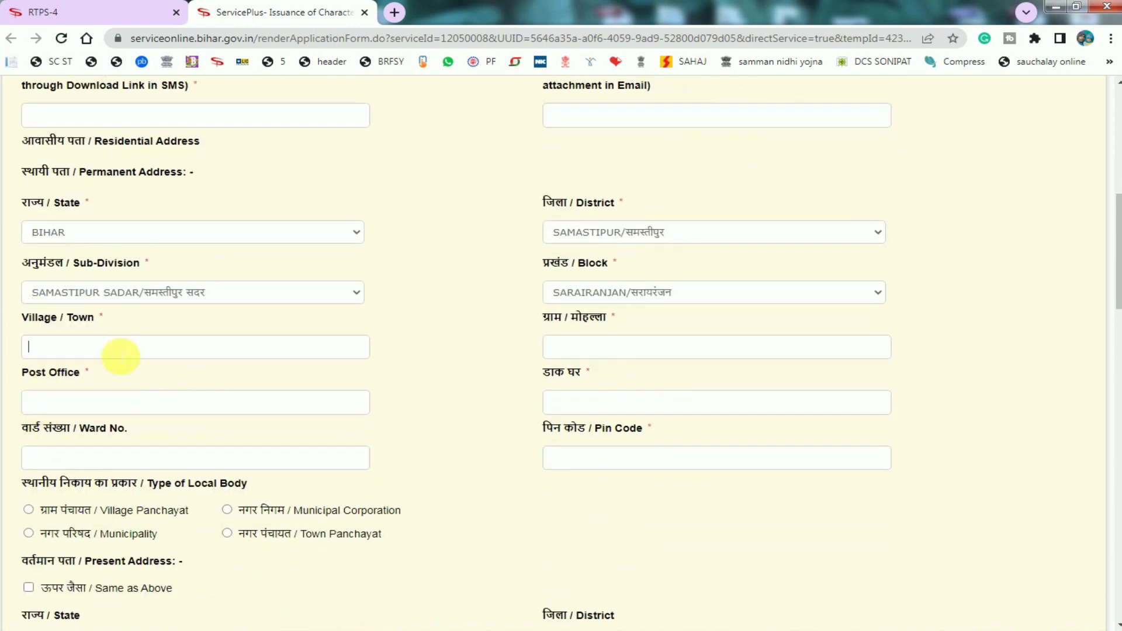
click(474, 362)
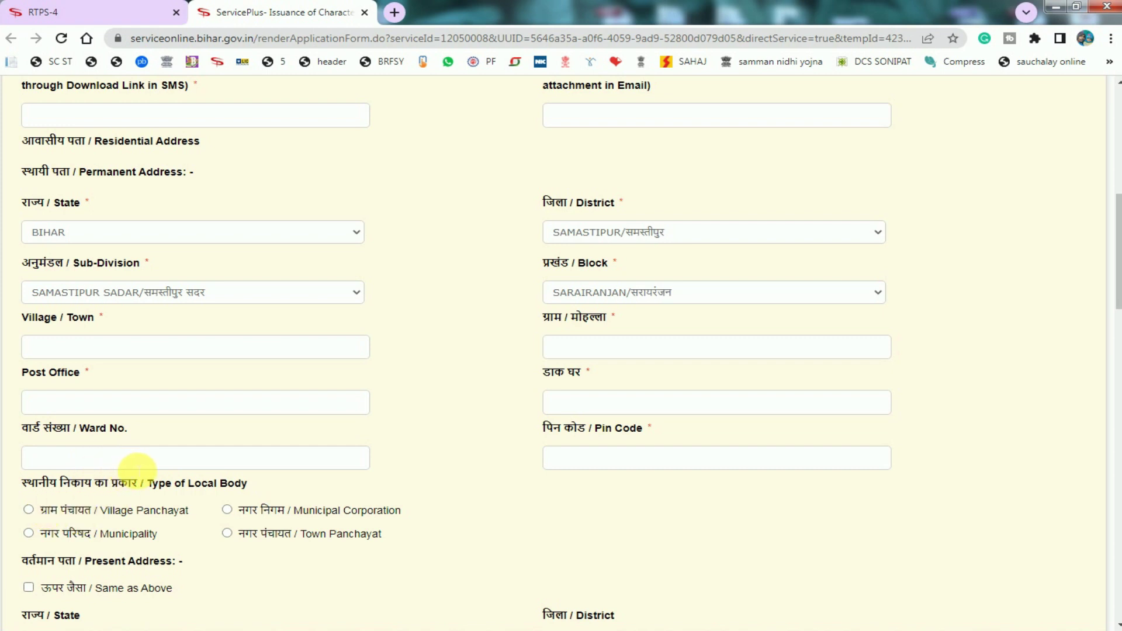
scroll(321, 479, down, 2)
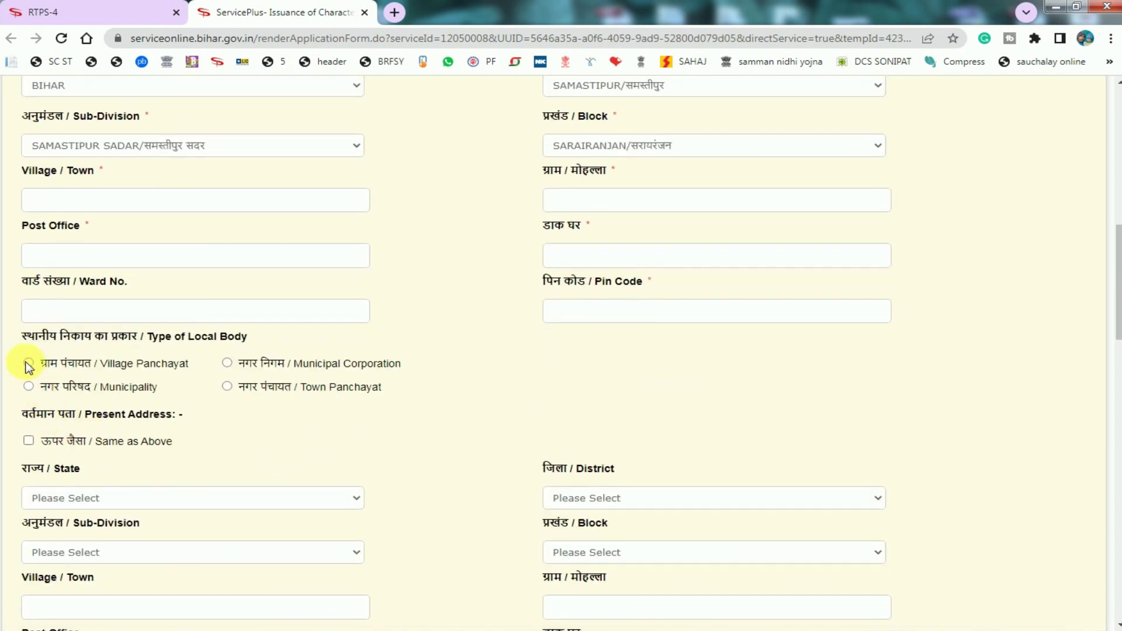
Set Type of Local Body to Village Panchayat and choose DHARAMPUR as the panchayat.
click(28, 364)
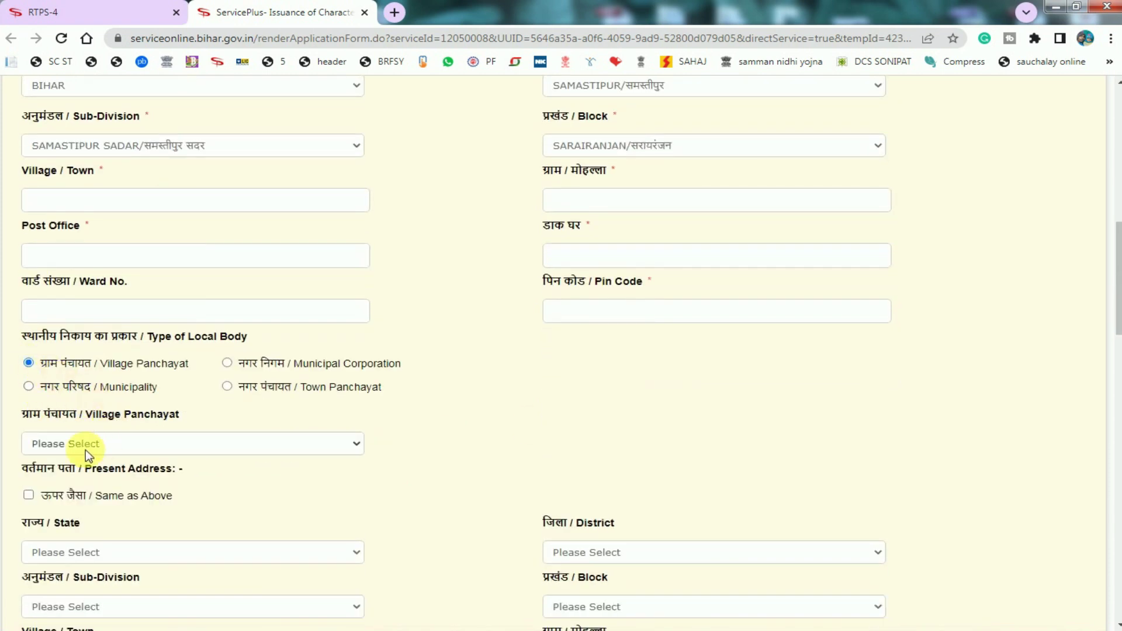
click(106, 449)
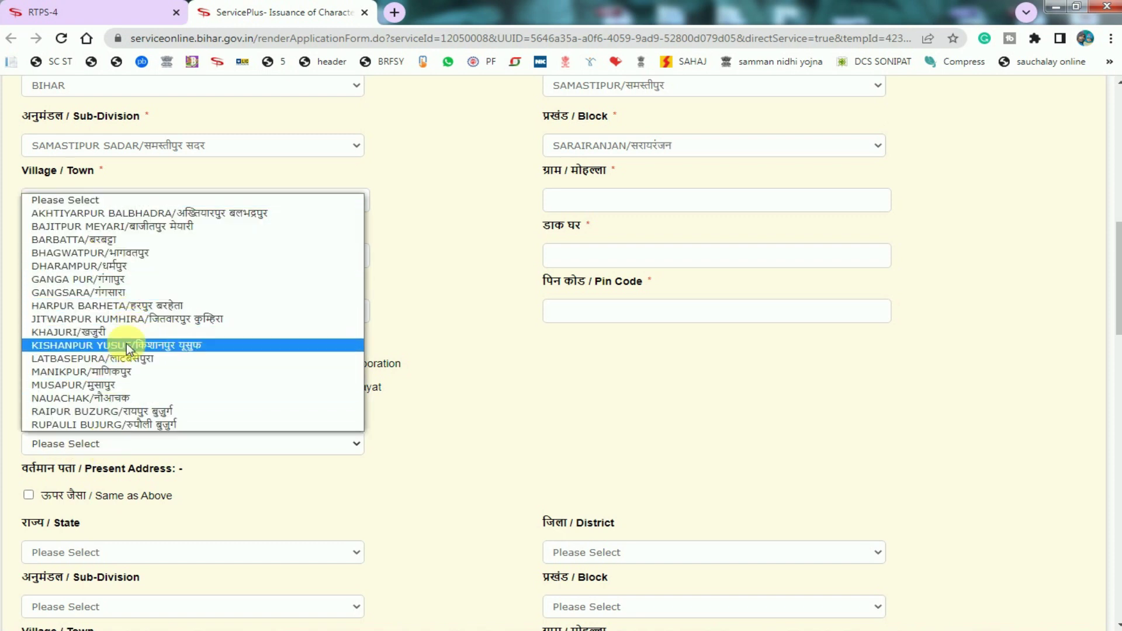
click(97, 266)
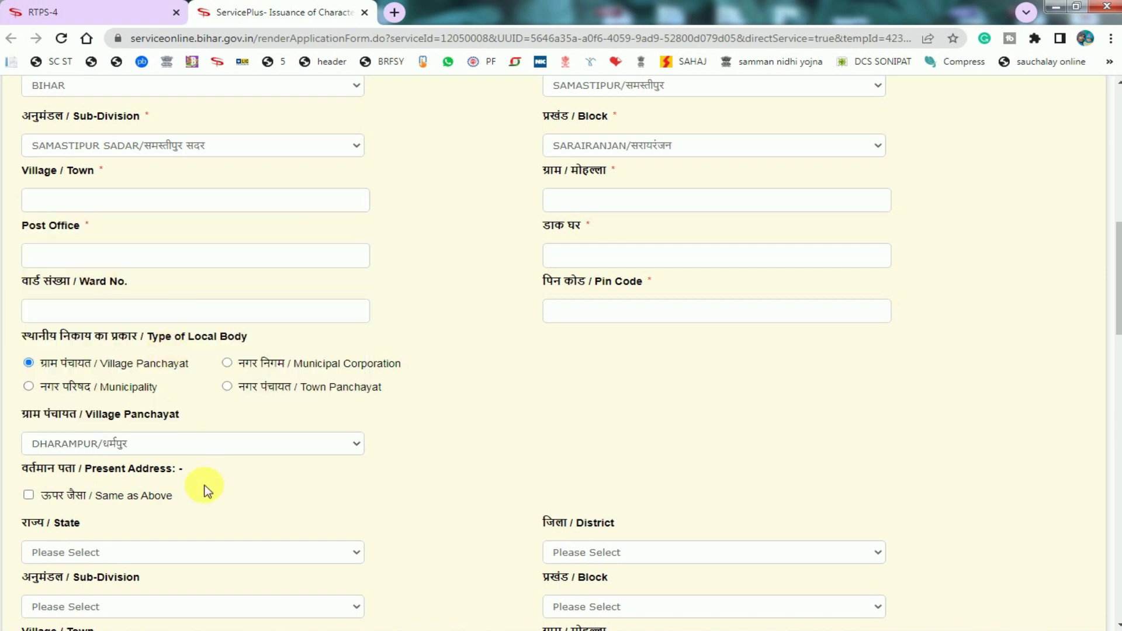
scroll(73, 473, down, 1)
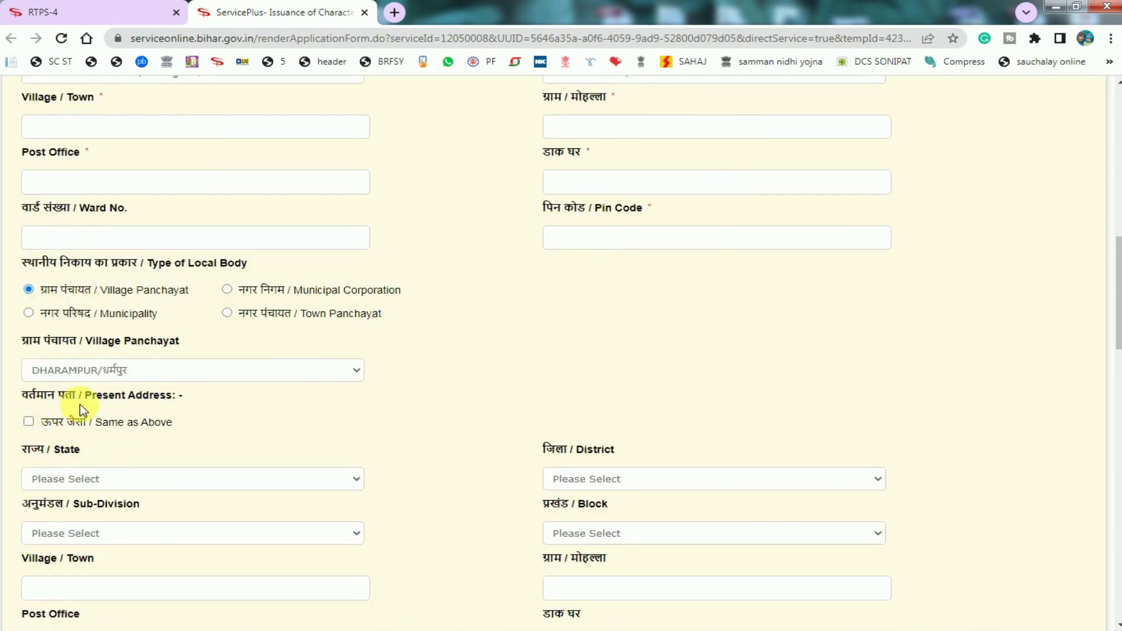
scroll(86, 409, up, 4)
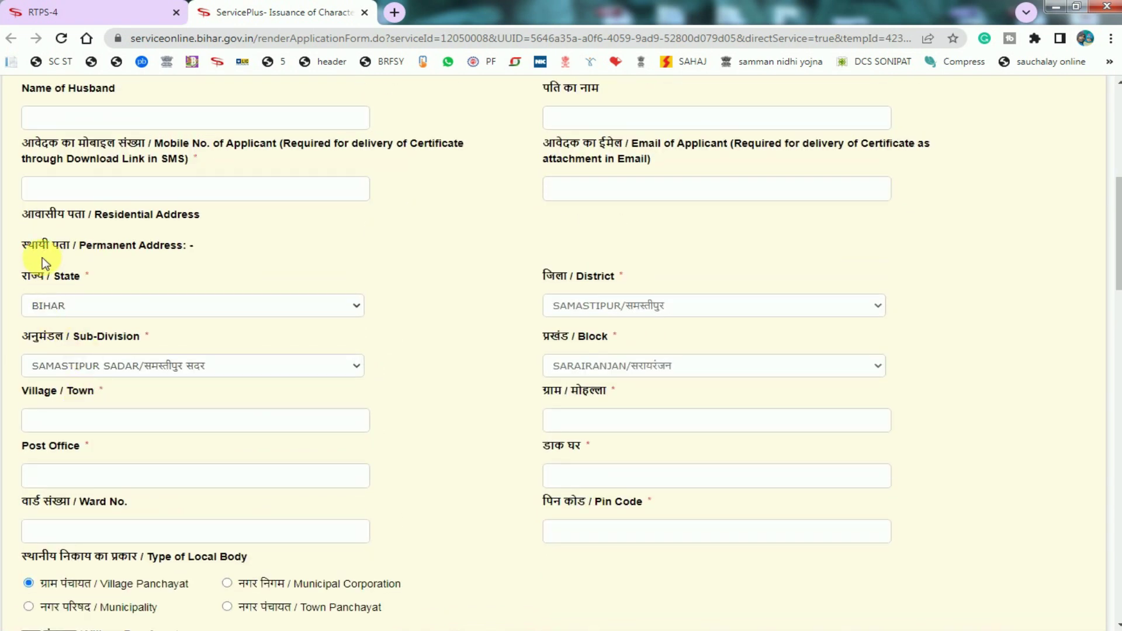
Tick 'Same as Above' so the present address copies BIHAR, SAMASTIPUR, SAMASTIPUR SADAR, SARAIRANJAN.
scroll(218, 453, down, 5)
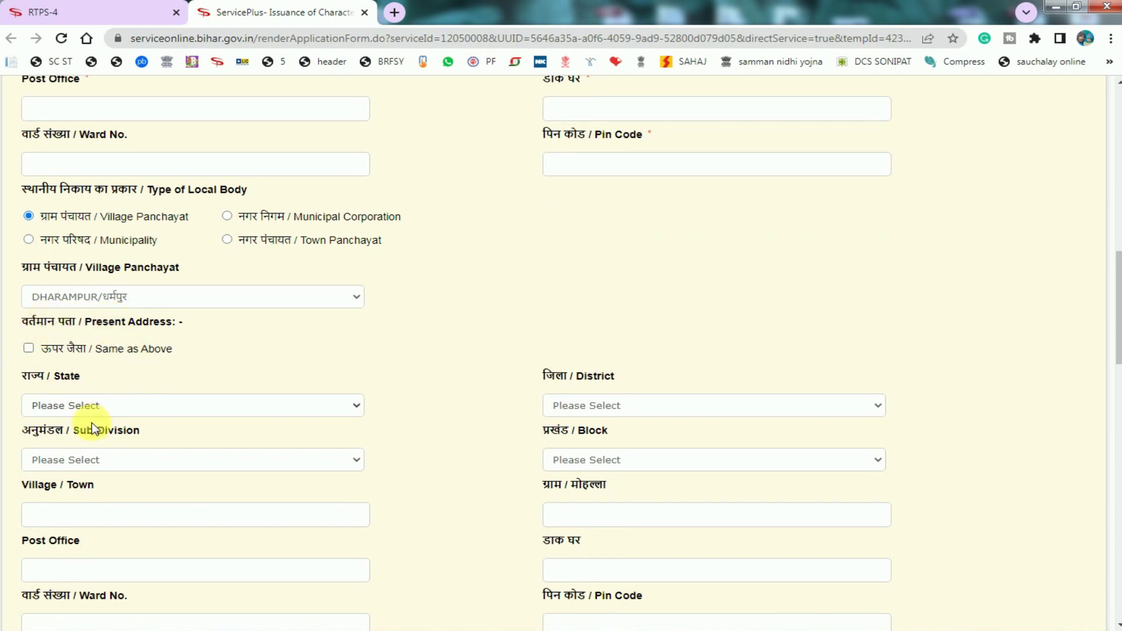
click(28, 348)
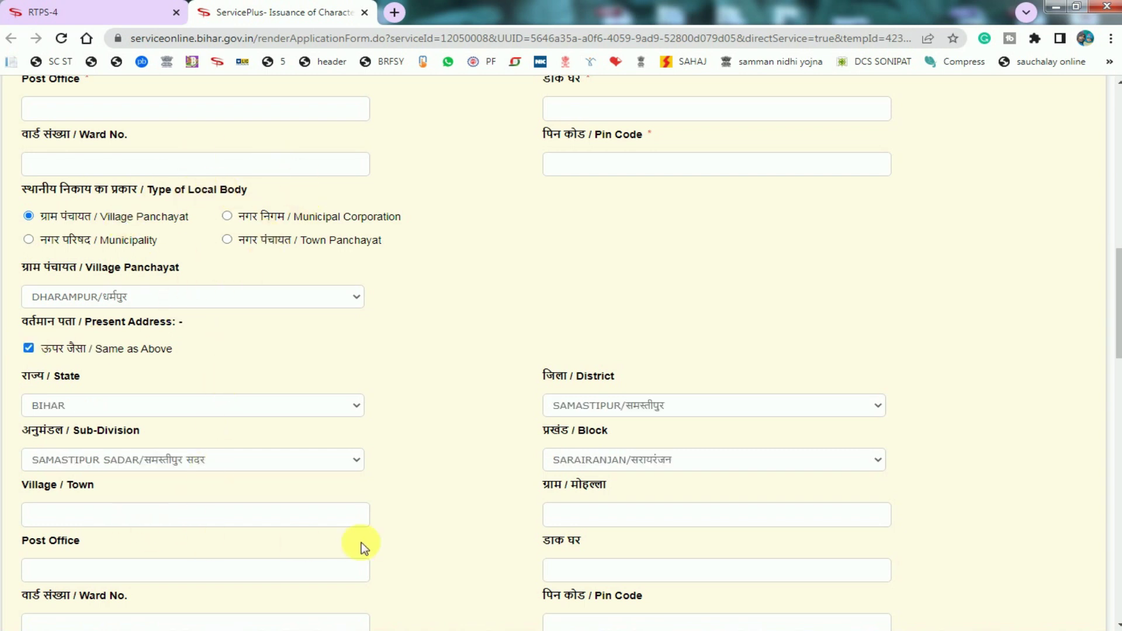
scroll(394, 544, down, 9)
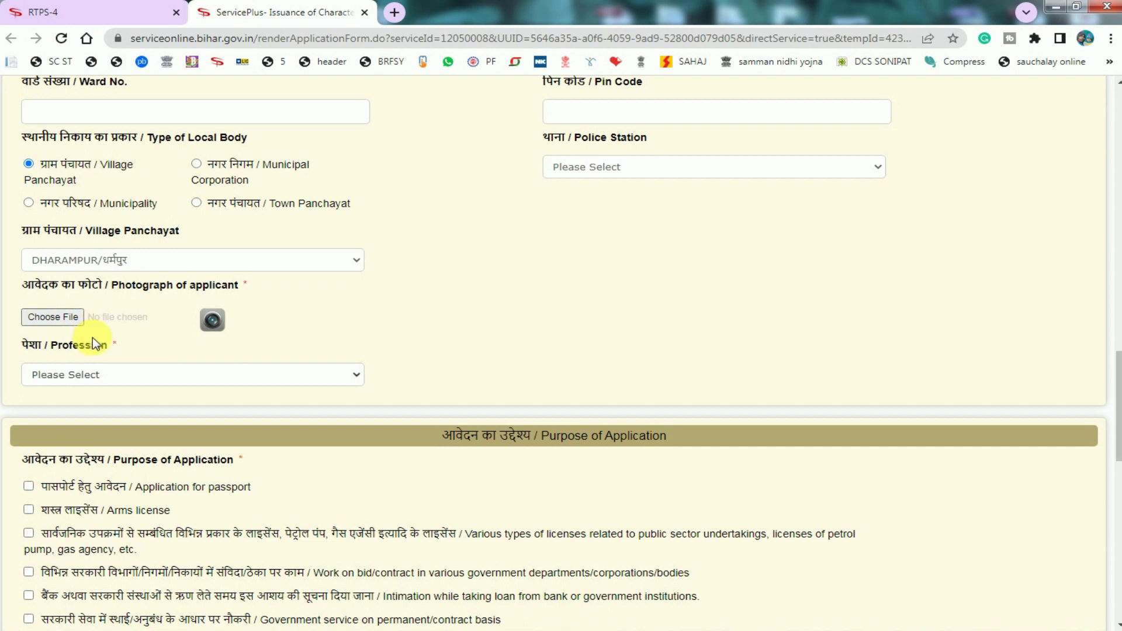
click(94, 378)
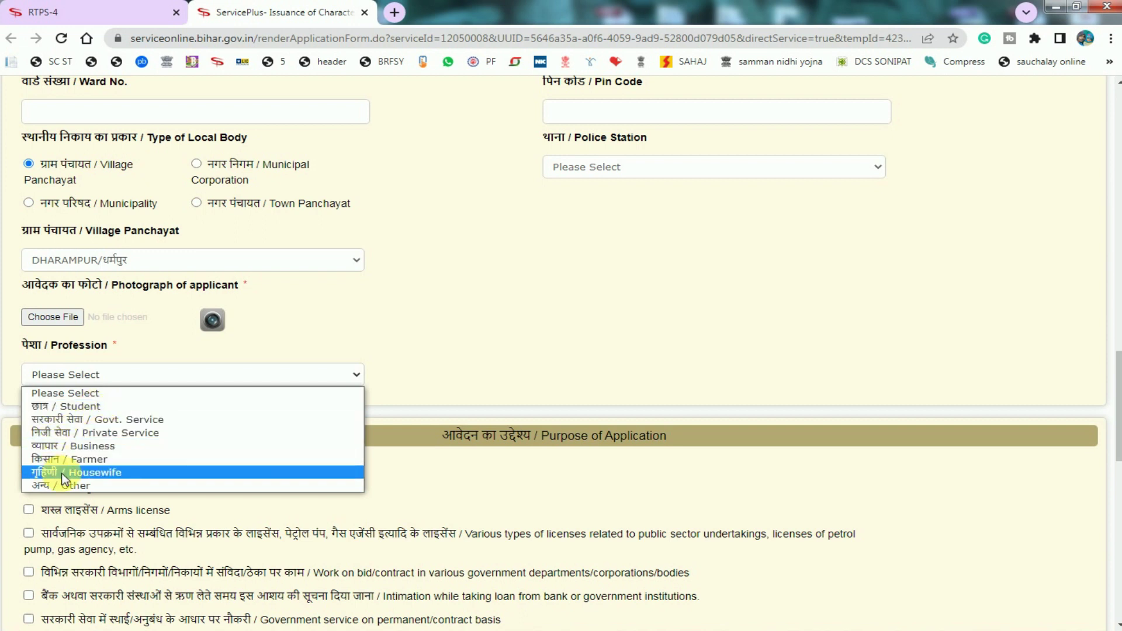
Pick छात्र / Student in the Profession dropdown.
click(87, 417)
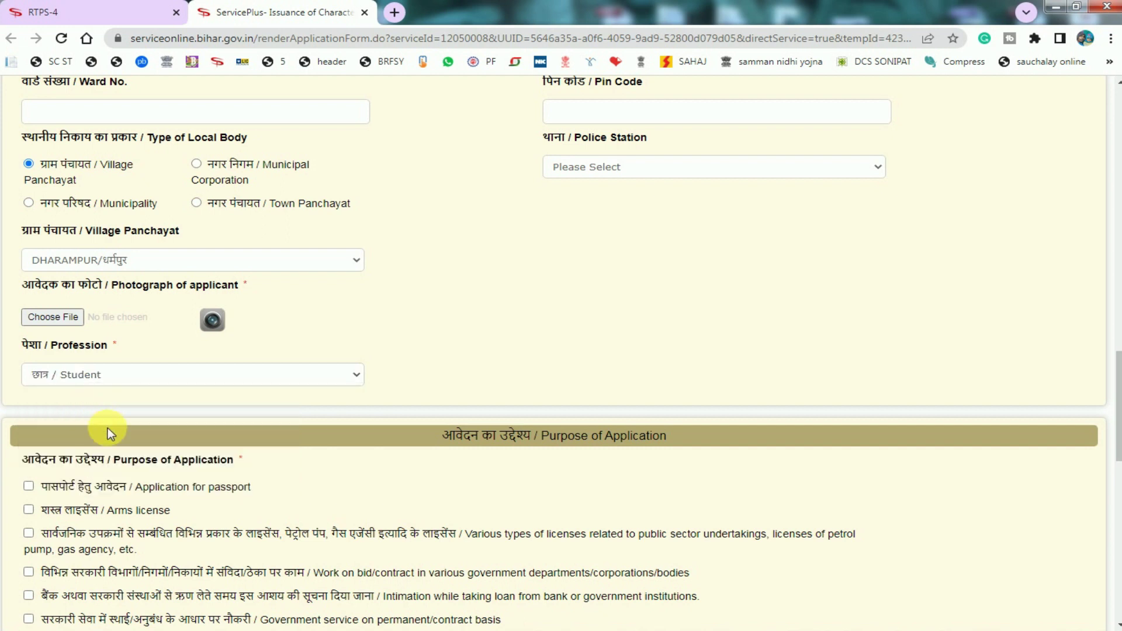
scroll(107, 433, down, 5)
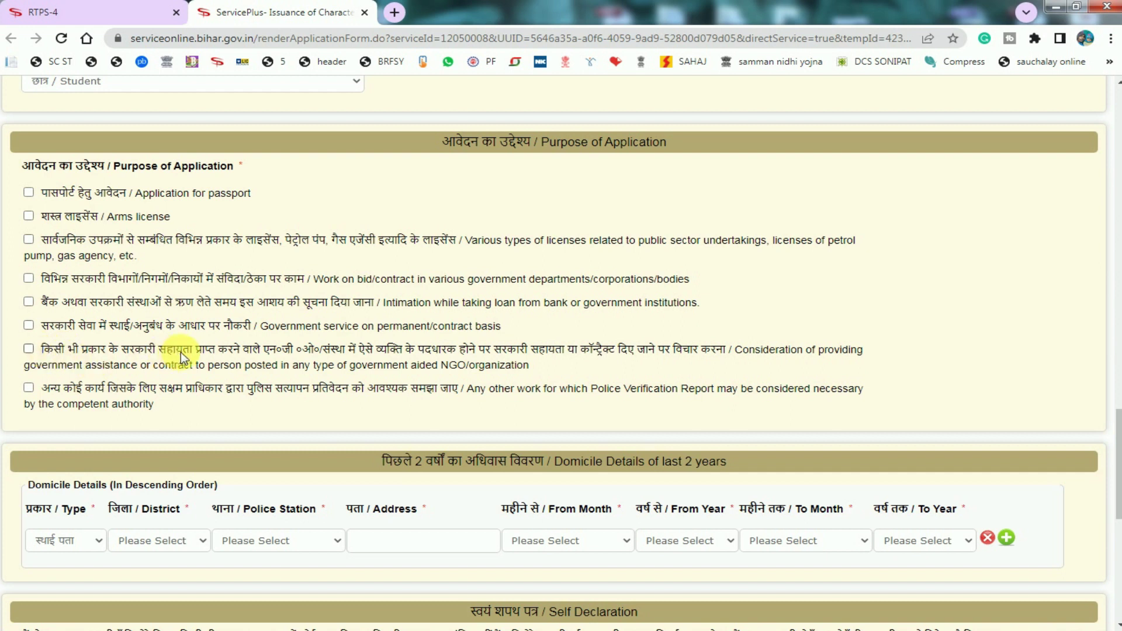
Tick 'Any other work' needing police verification as the purpose and select the specify-purpose box.
click(29, 388)
click(140, 469)
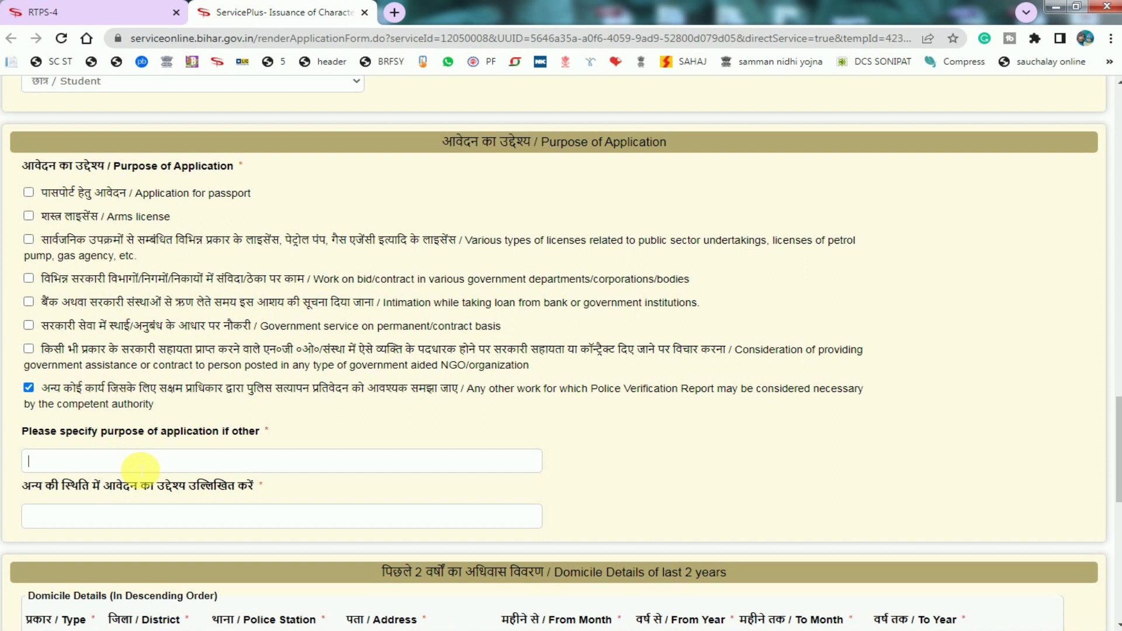
scroll(130, 517, down, 5)
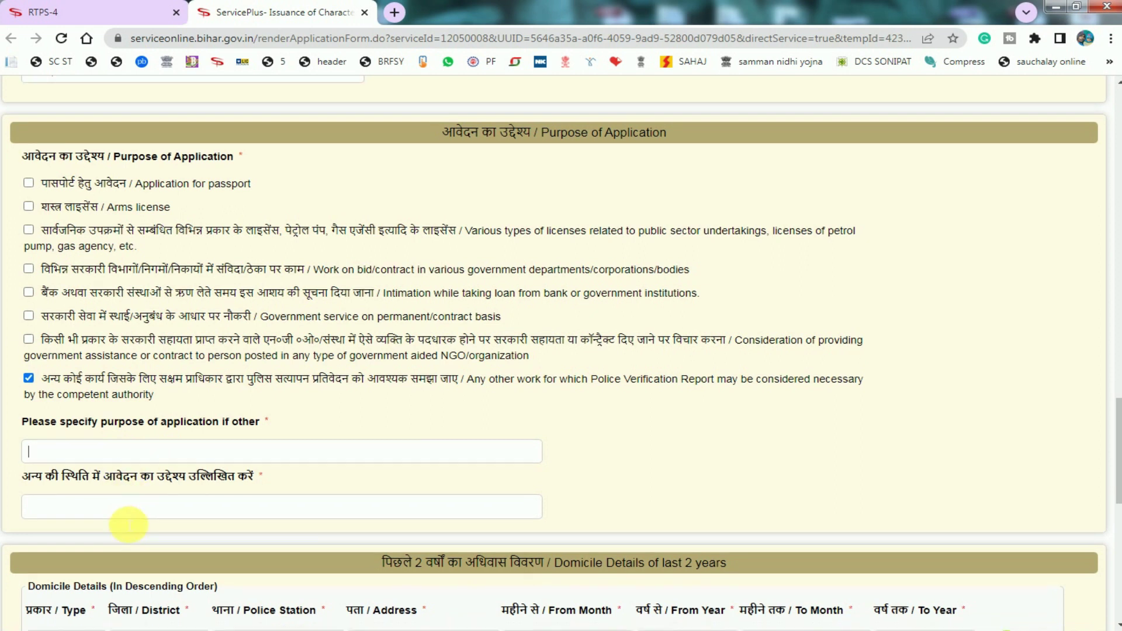